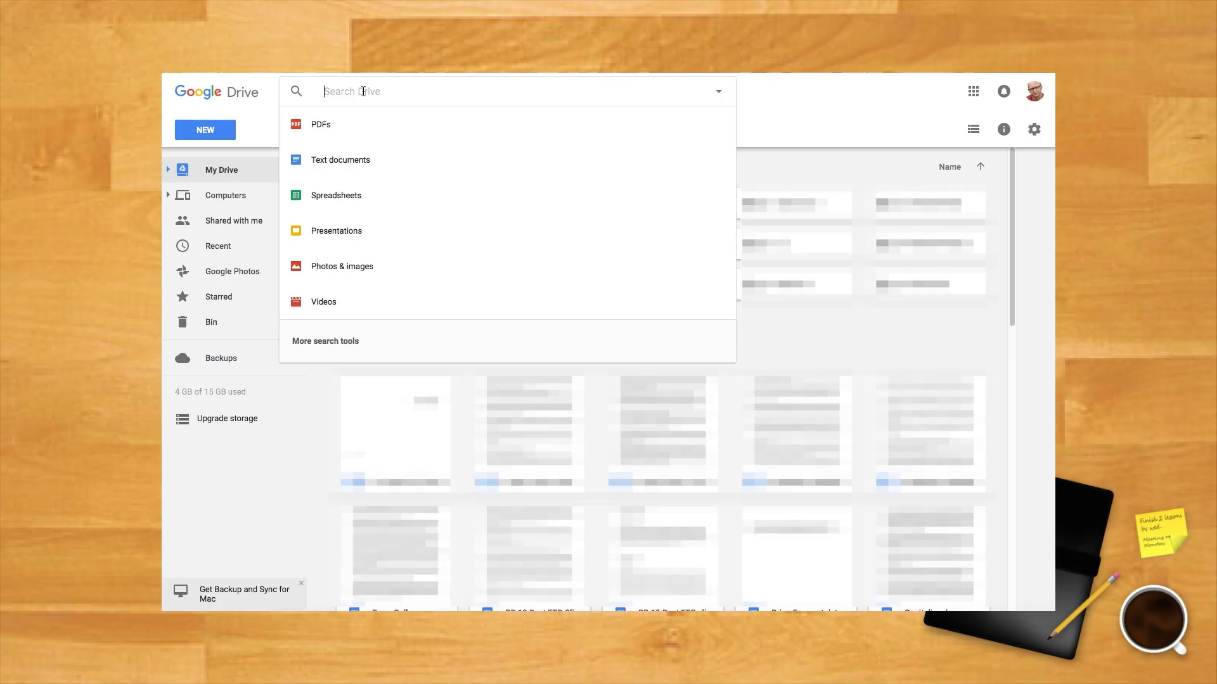
Step: Type 'read' into the Search Drive box
type("re")
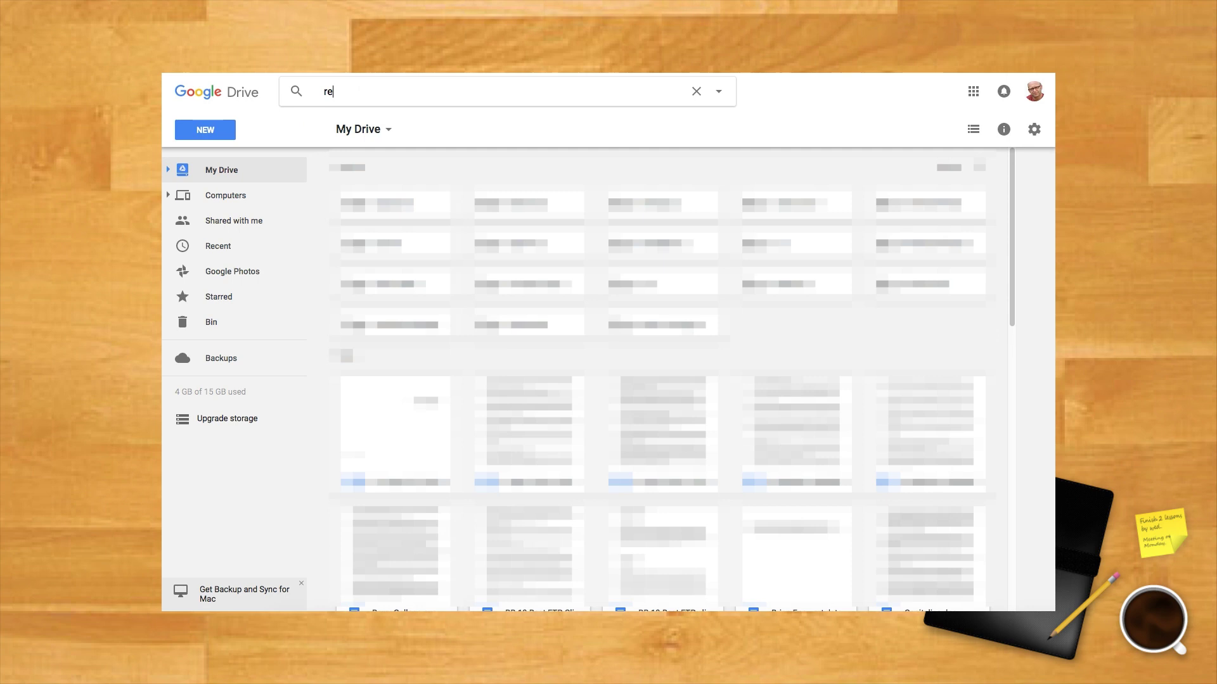
type("ad")
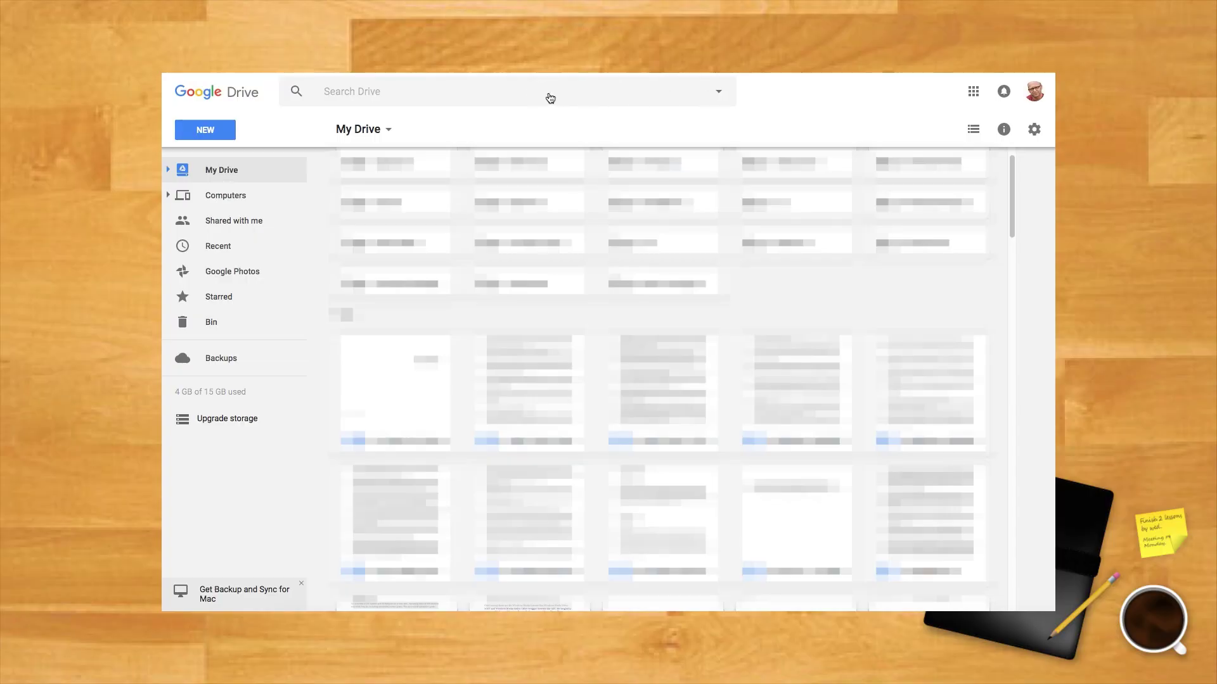
Step: Open the advanced search panel via More search tools and focus the Includes the words field
left_click(549, 93)
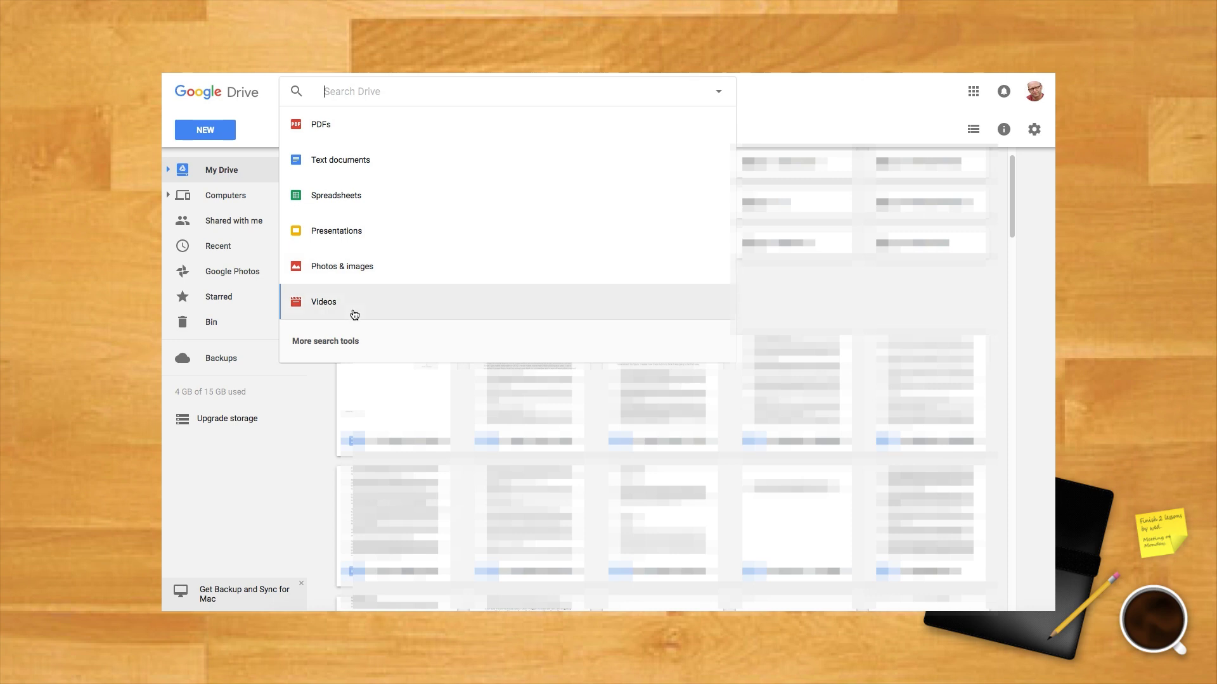
left_click(335, 348)
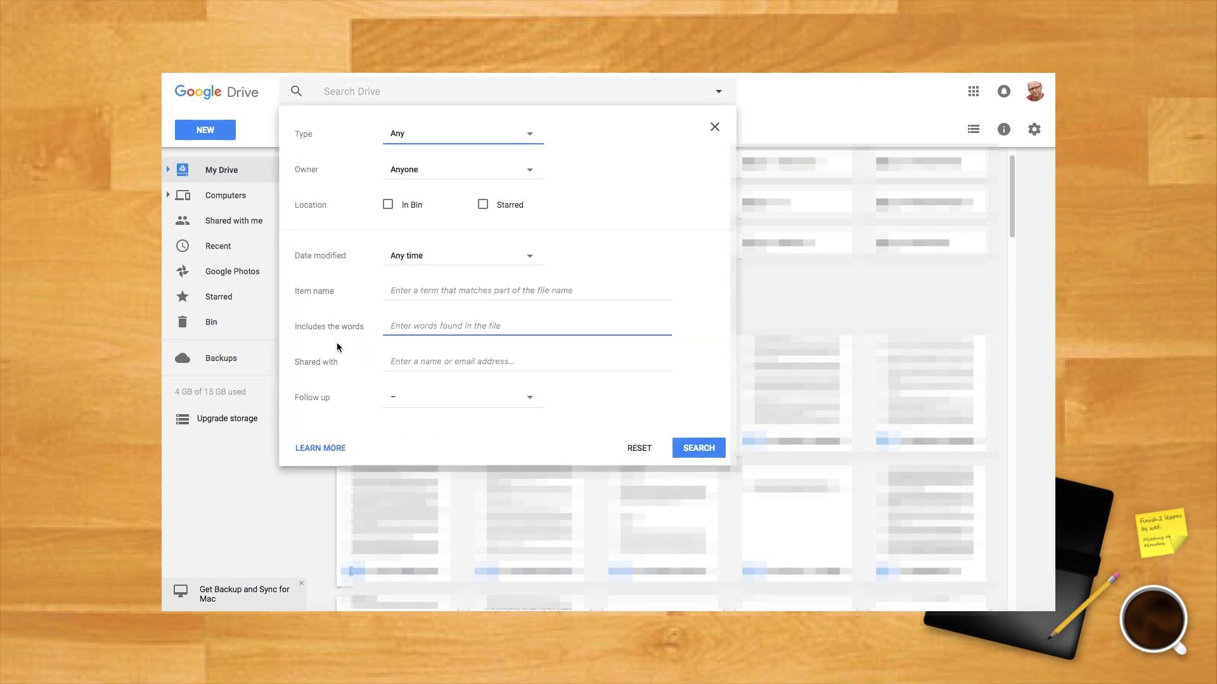
left_click(475, 336)
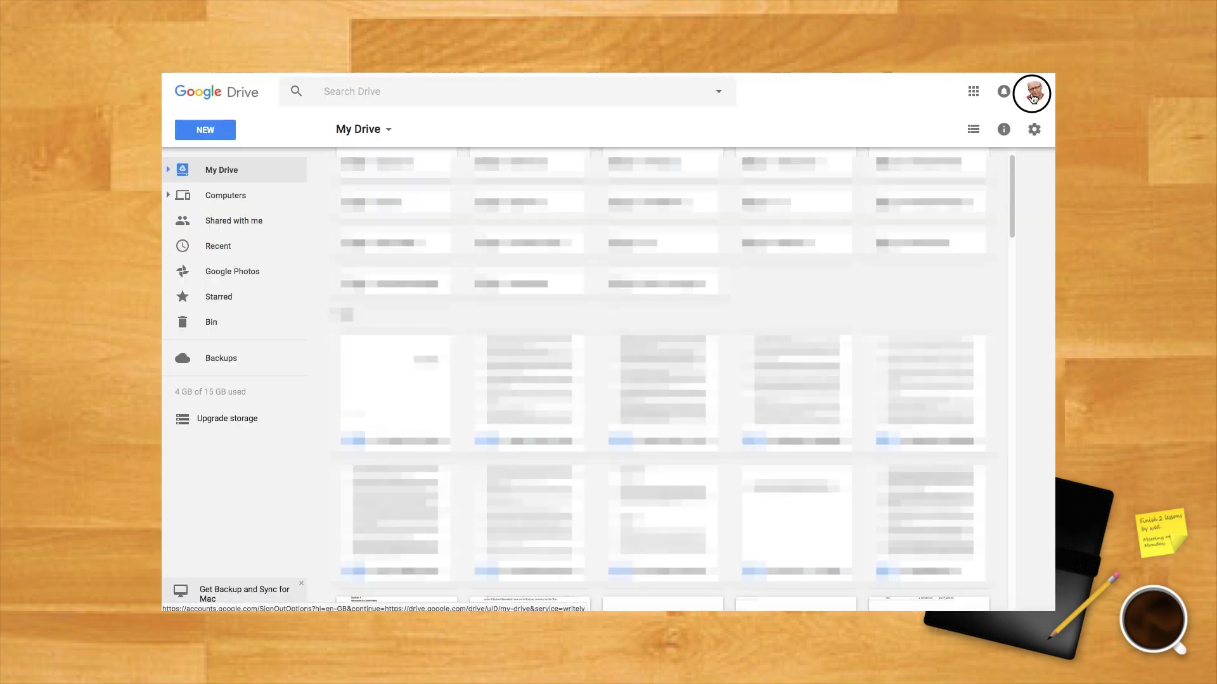
Step: Show the account popup from the profile avatar, then dismiss it
left_click(1032, 91)
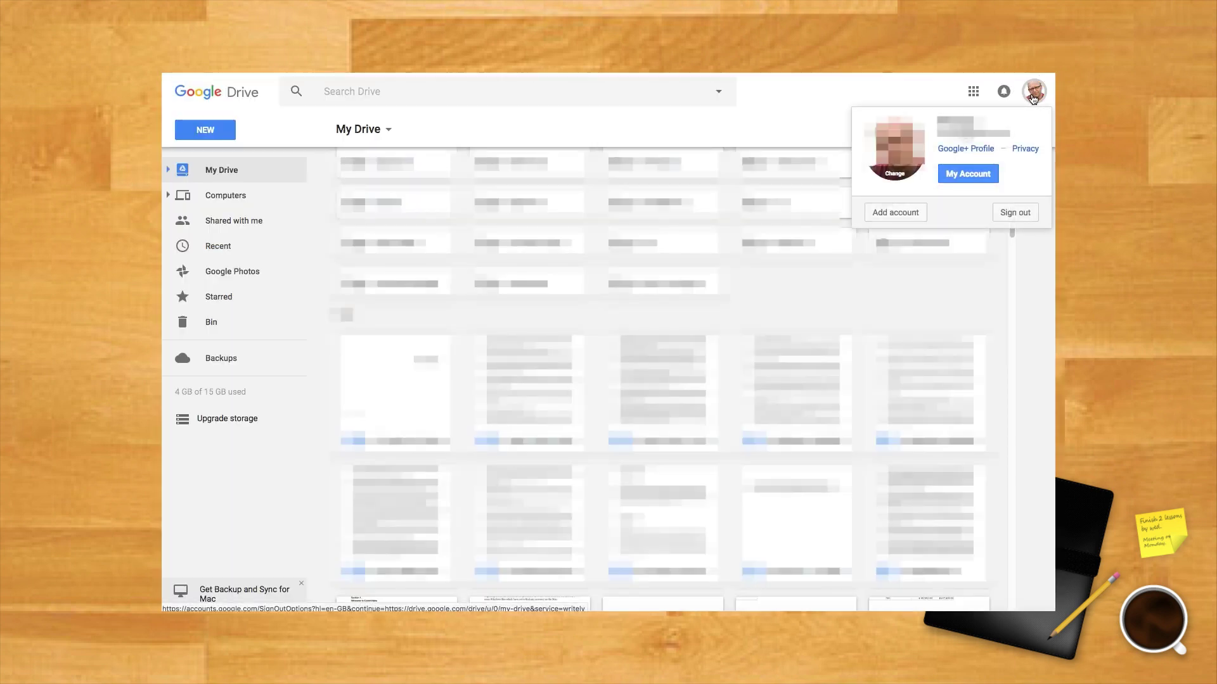
left_click(884, 86)
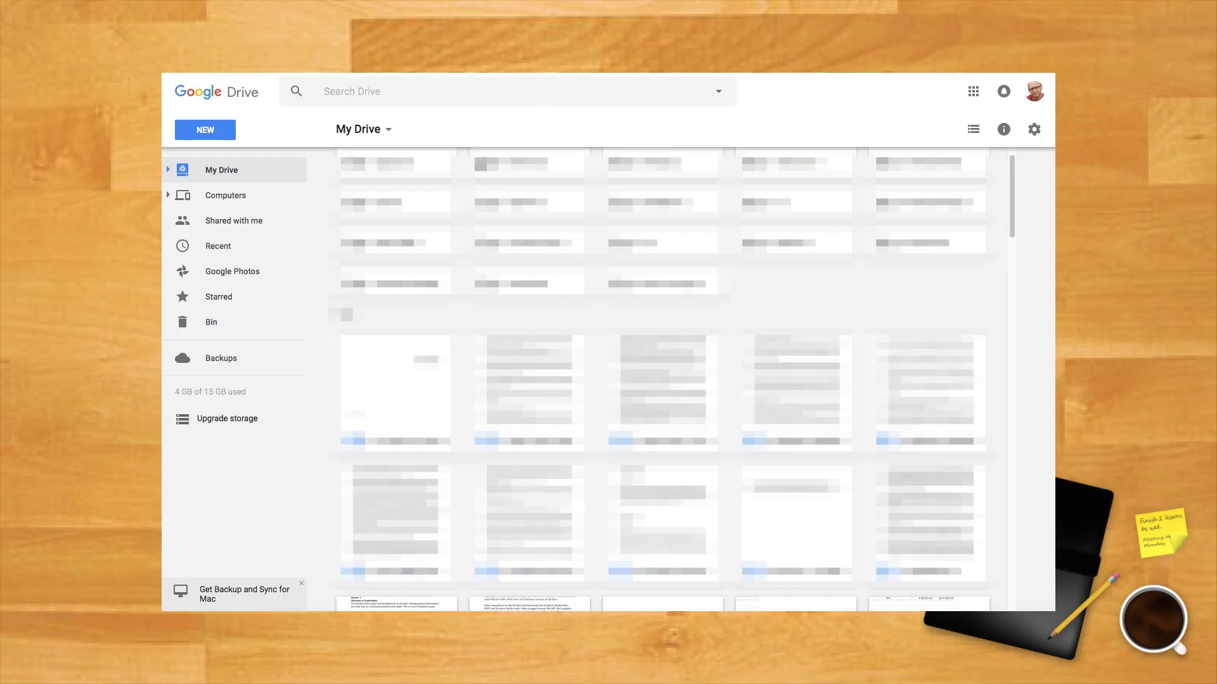
Step: Switch to the Recent view in the left sidebar
left_click(239, 249)
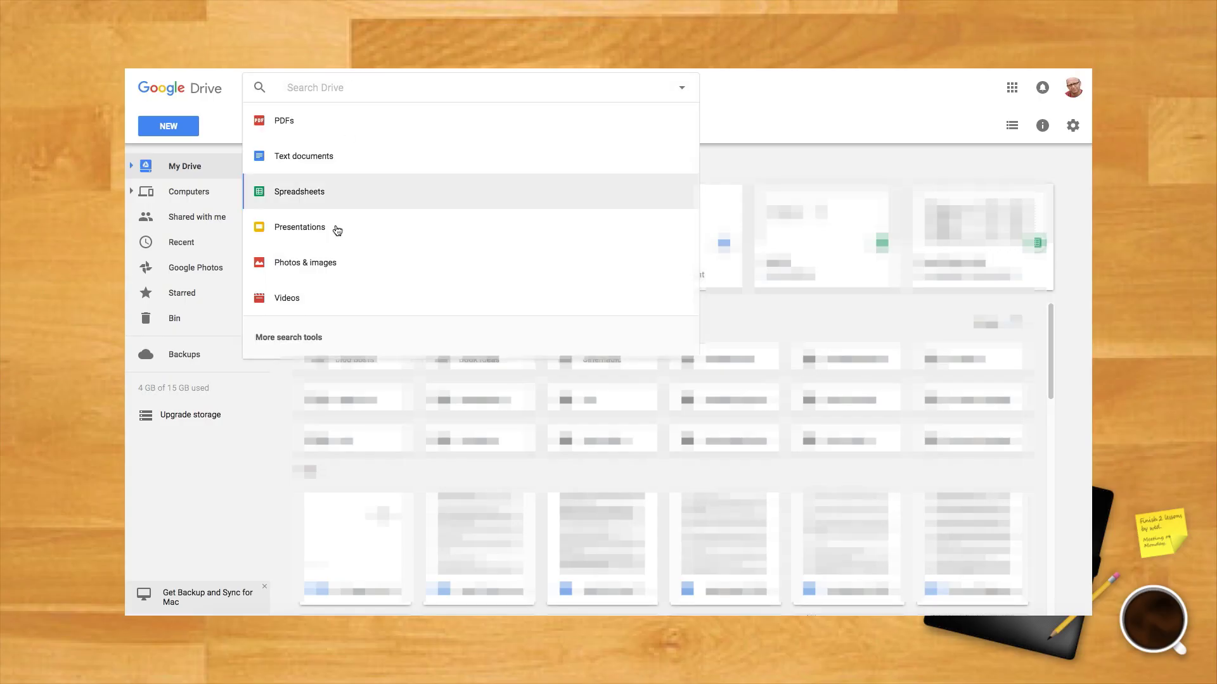
Step: In advanced search, set Owner to Specific person and pick the suggested contact after typing part of the name
left_click(337, 335)
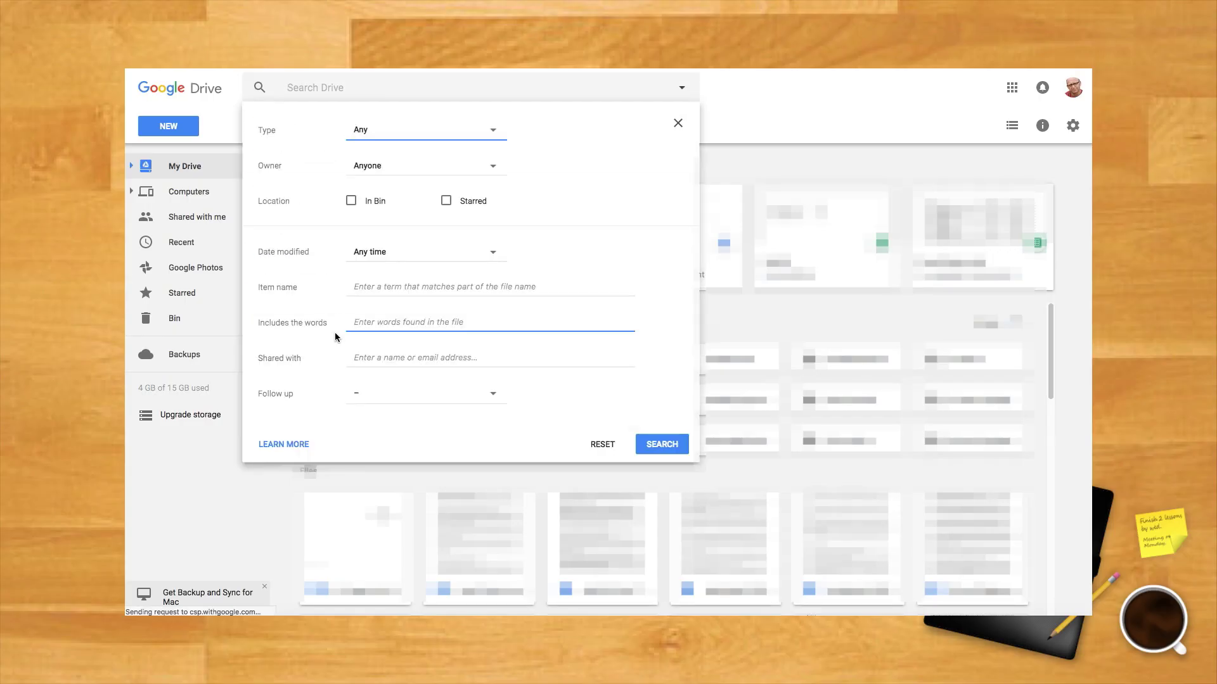
left_click(492, 169)
left_click(460, 234)
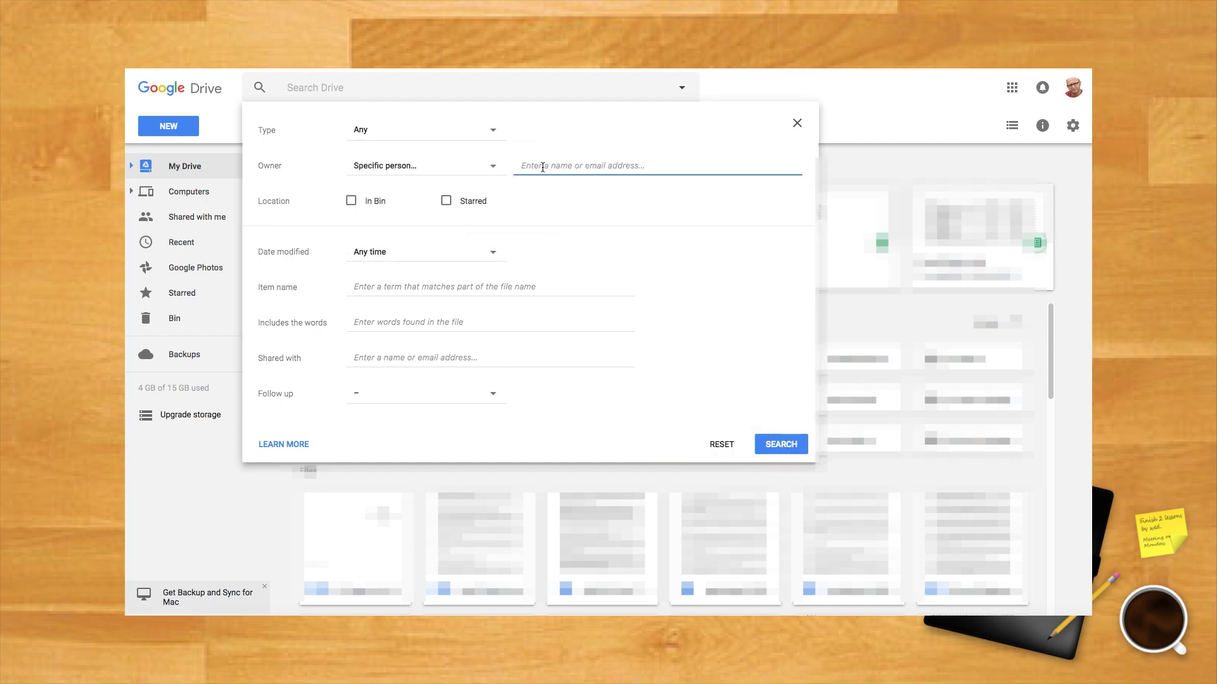
type("ph")
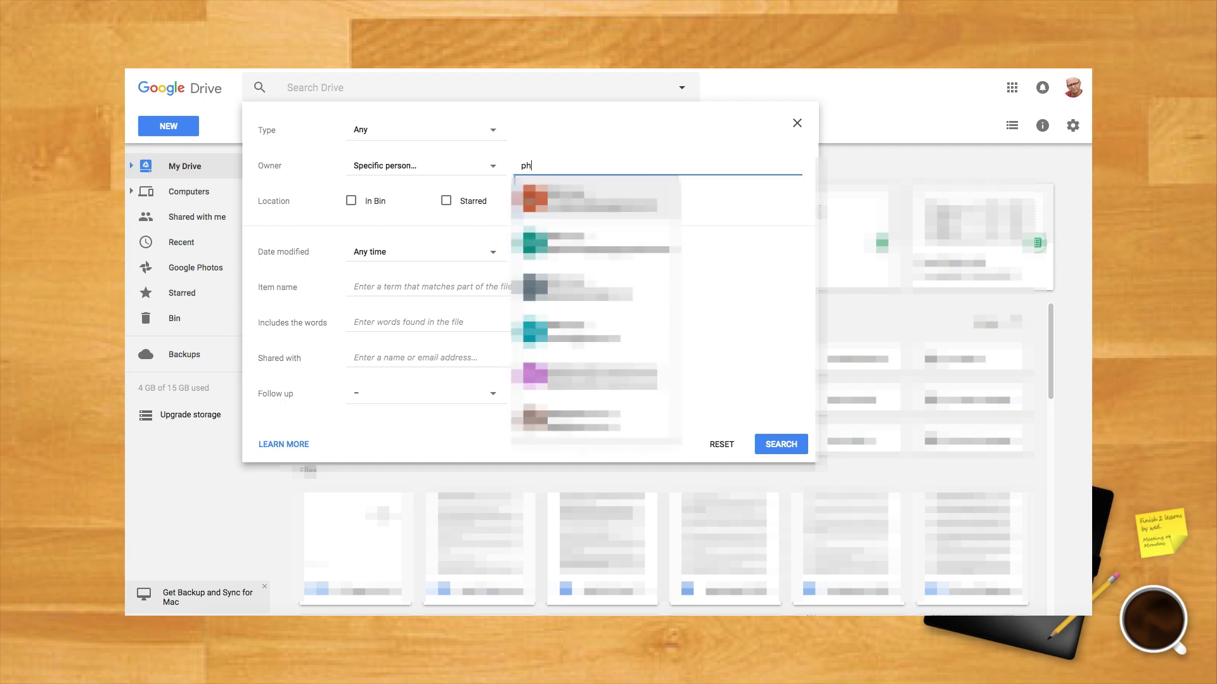
left_click(599, 201)
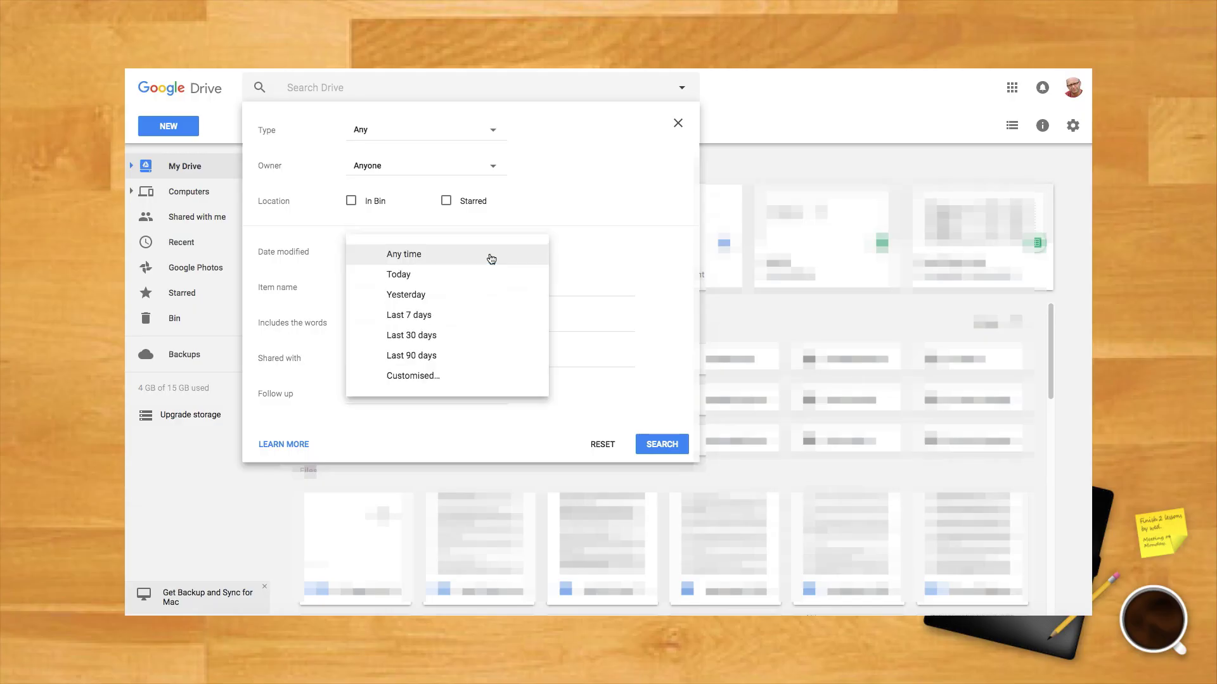
Step: Try the Date modified presets Today, Yesterday, Last 7 days and Last 90 days
left_click(455, 275)
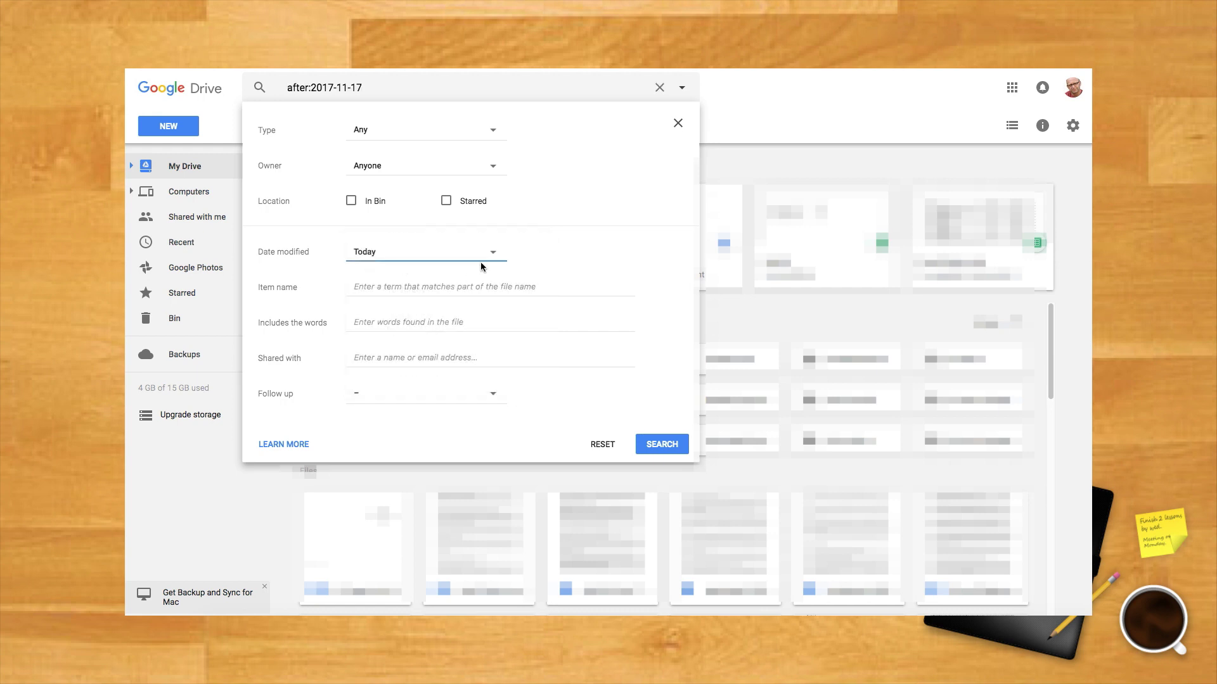
left_click(493, 256)
left_click(483, 273)
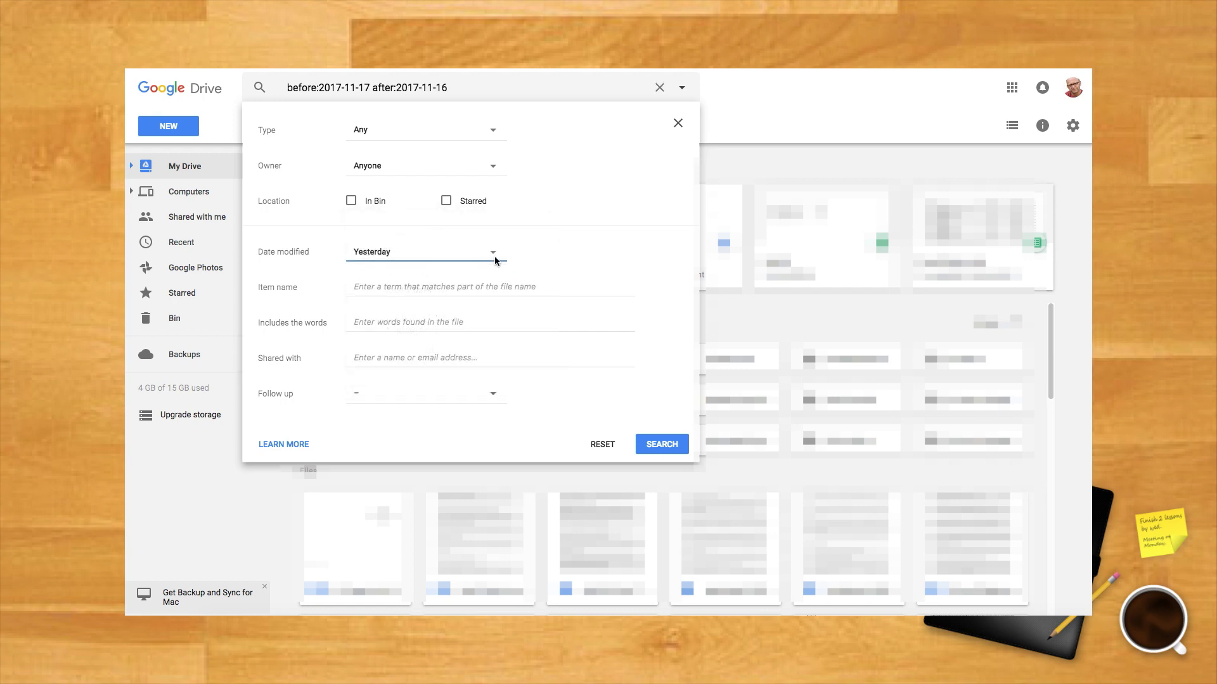
left_click(495, 259)
left_click(483, 274)
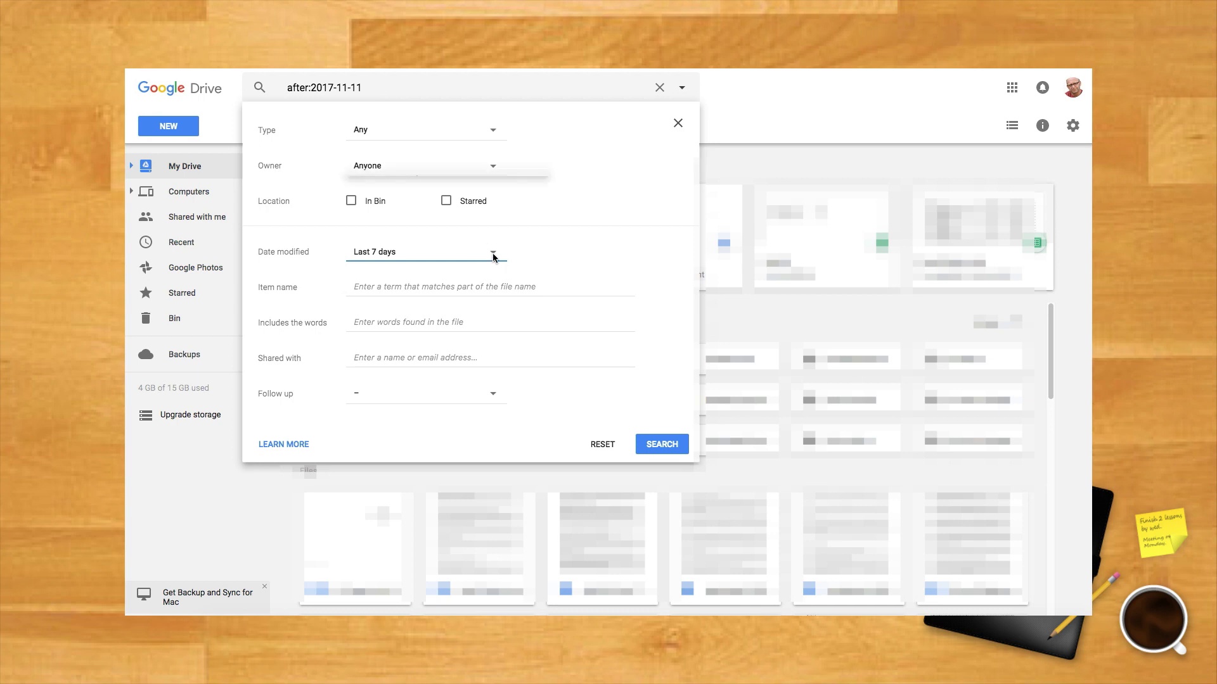
left_click(493, 260)
left_click(476, 295)
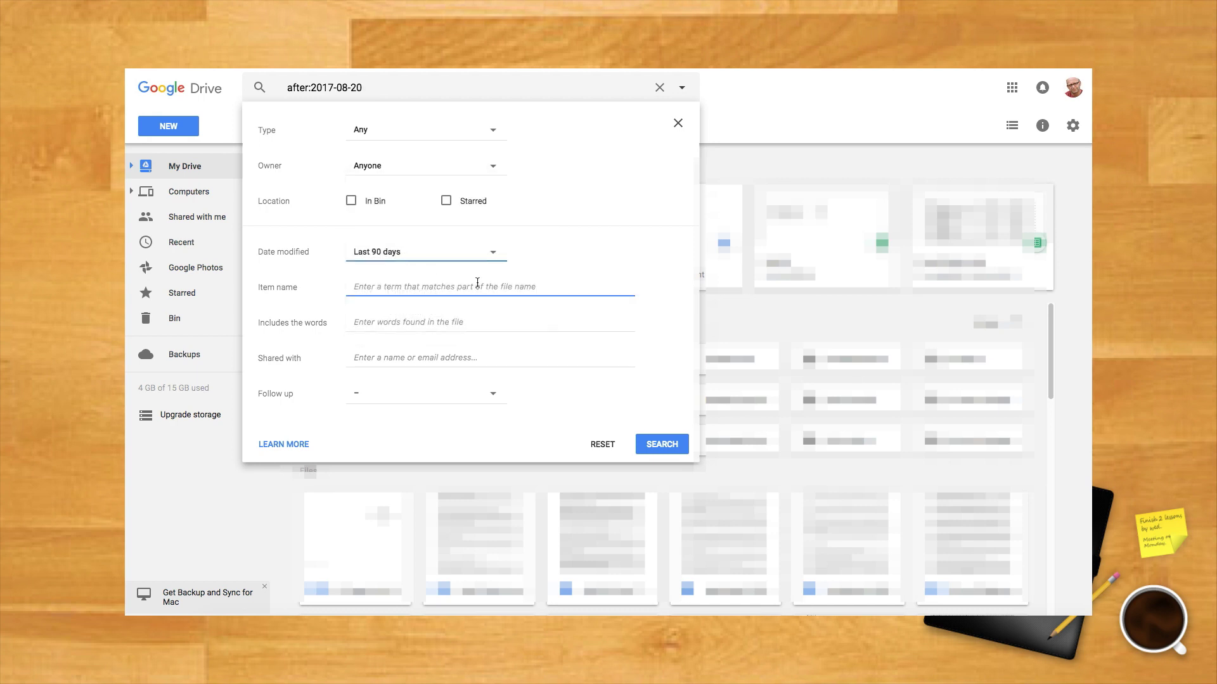
Step: Set Date modified to Customised with a start date of 7 June 2017
left_click(495, 253)
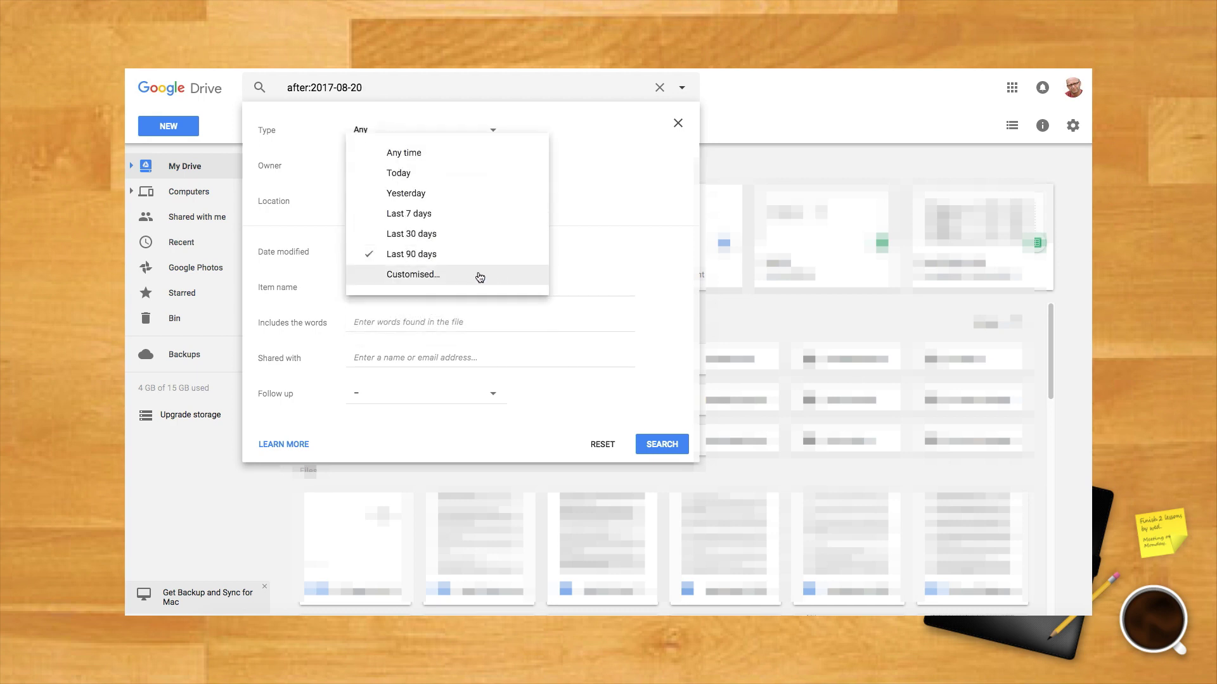
left_click(480, 275)
left_click(426, 329)
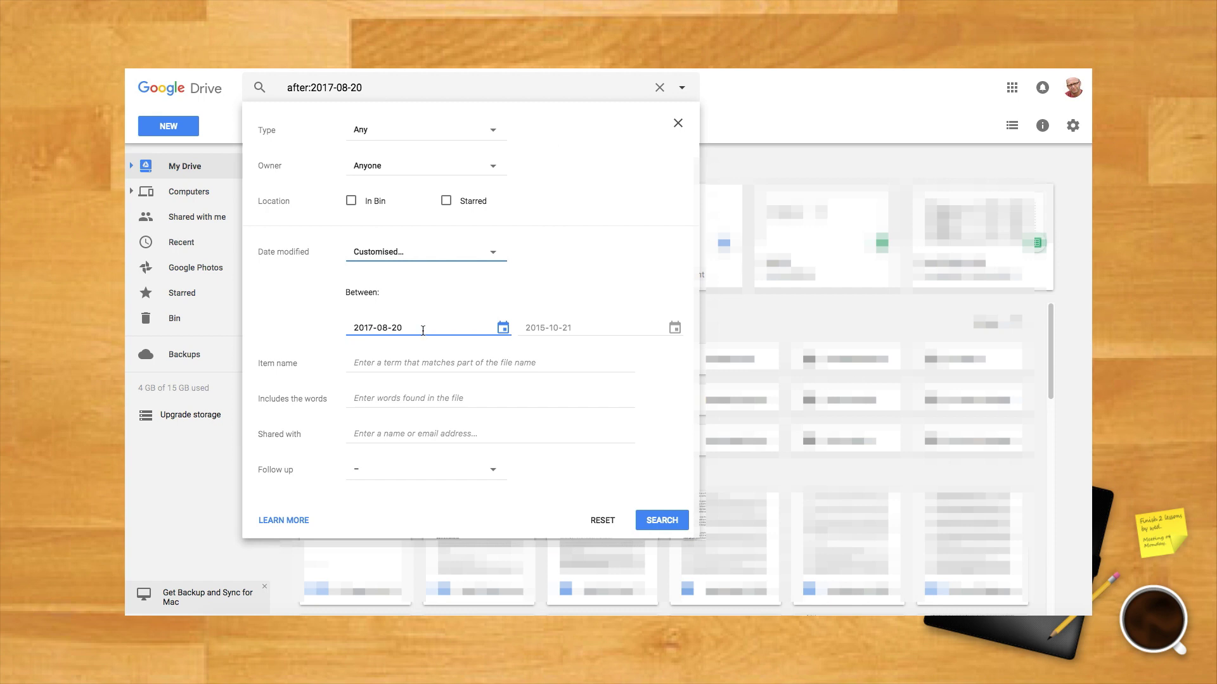
left_click(422, 330)
left_click(358, 346)
left_click(358, 346)
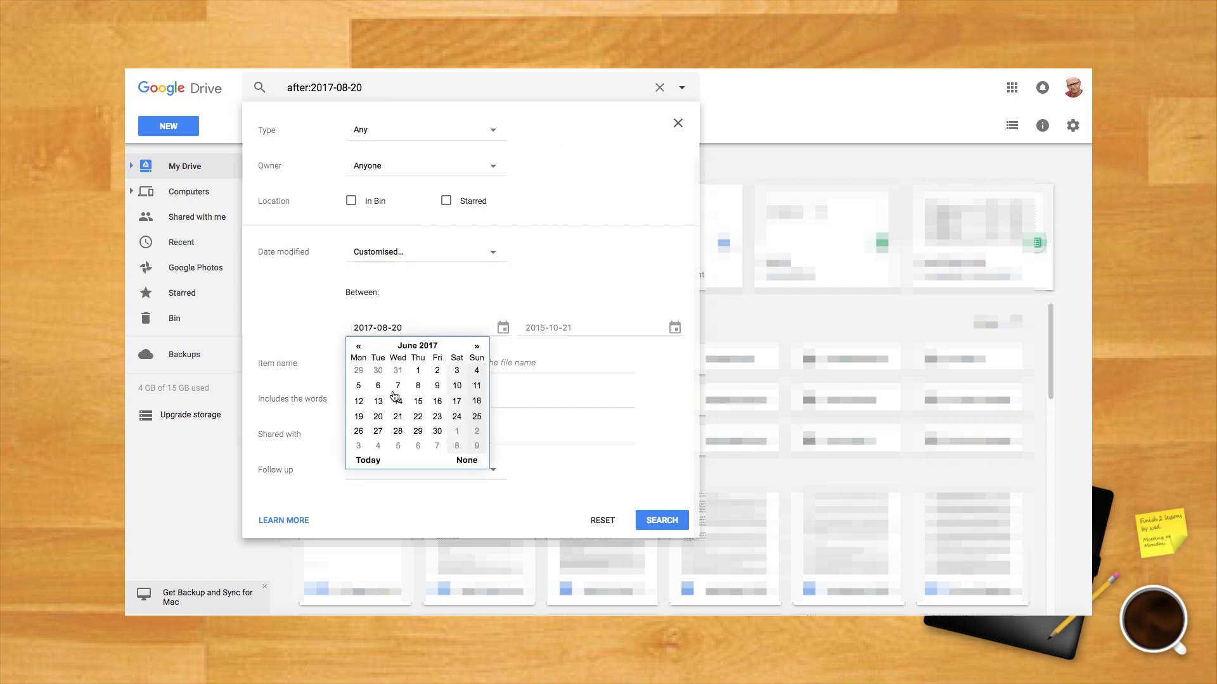
left_click(397, 385)
Step: Page the end-date calendar back to September 2017
left_click(553, 328)
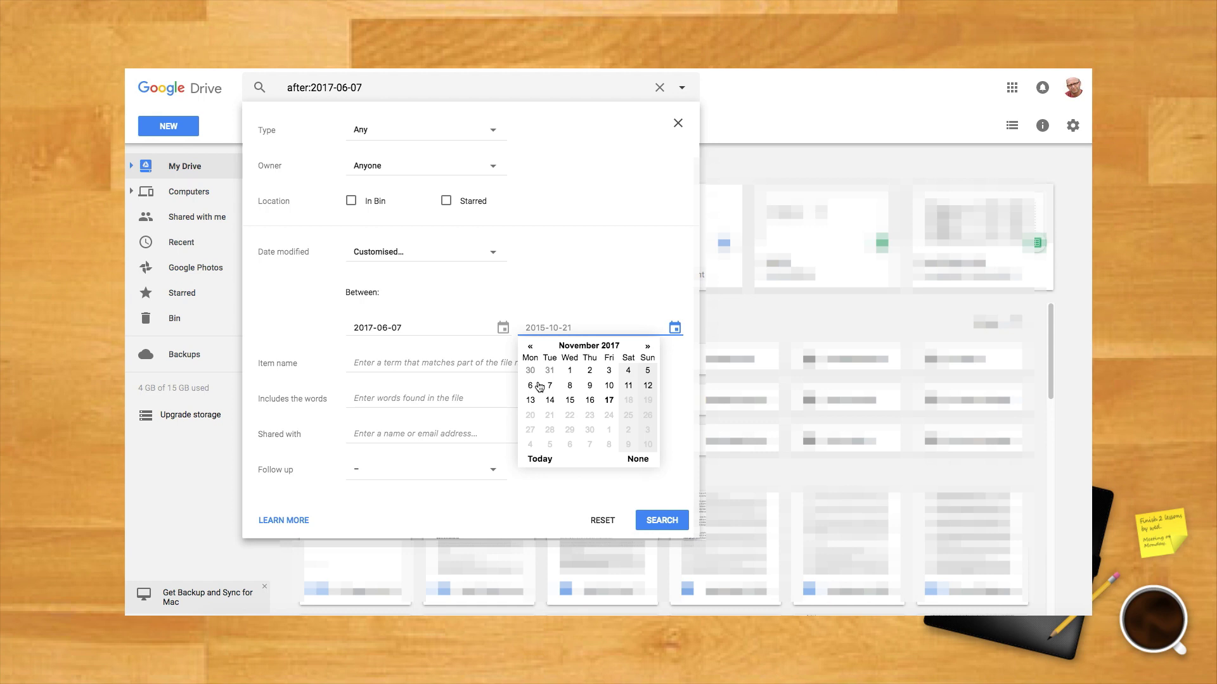
left_click(530, 346)
left_click(531, 346)
left_click(609, 402)
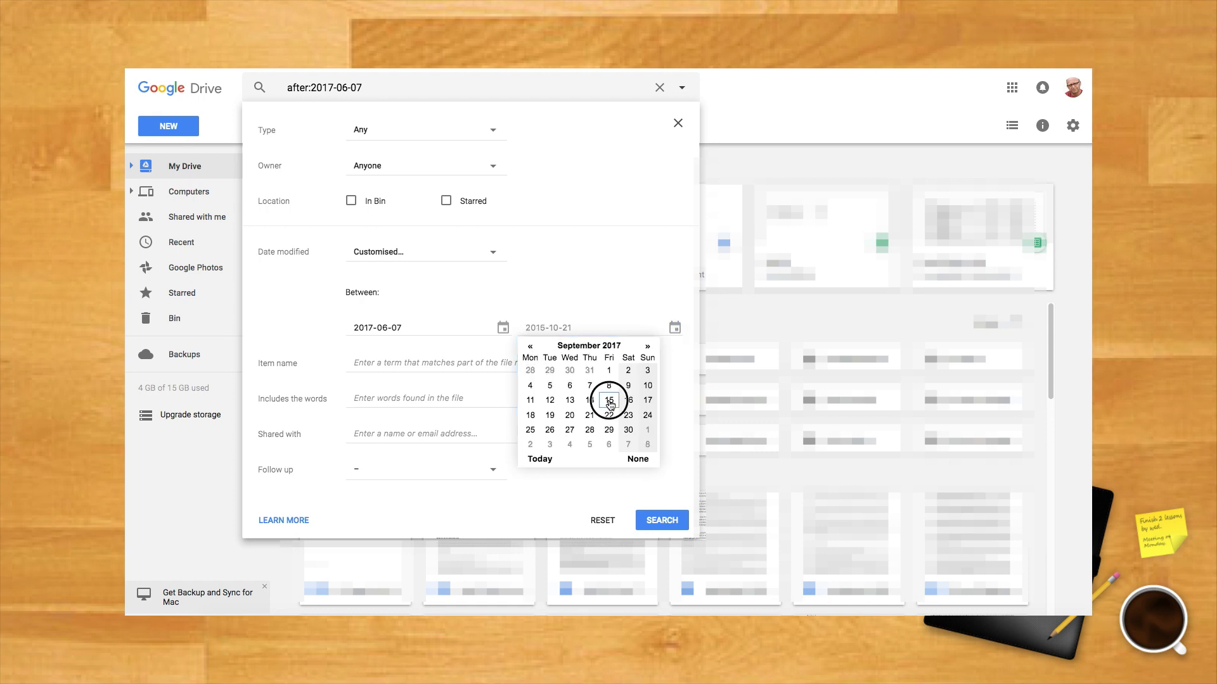